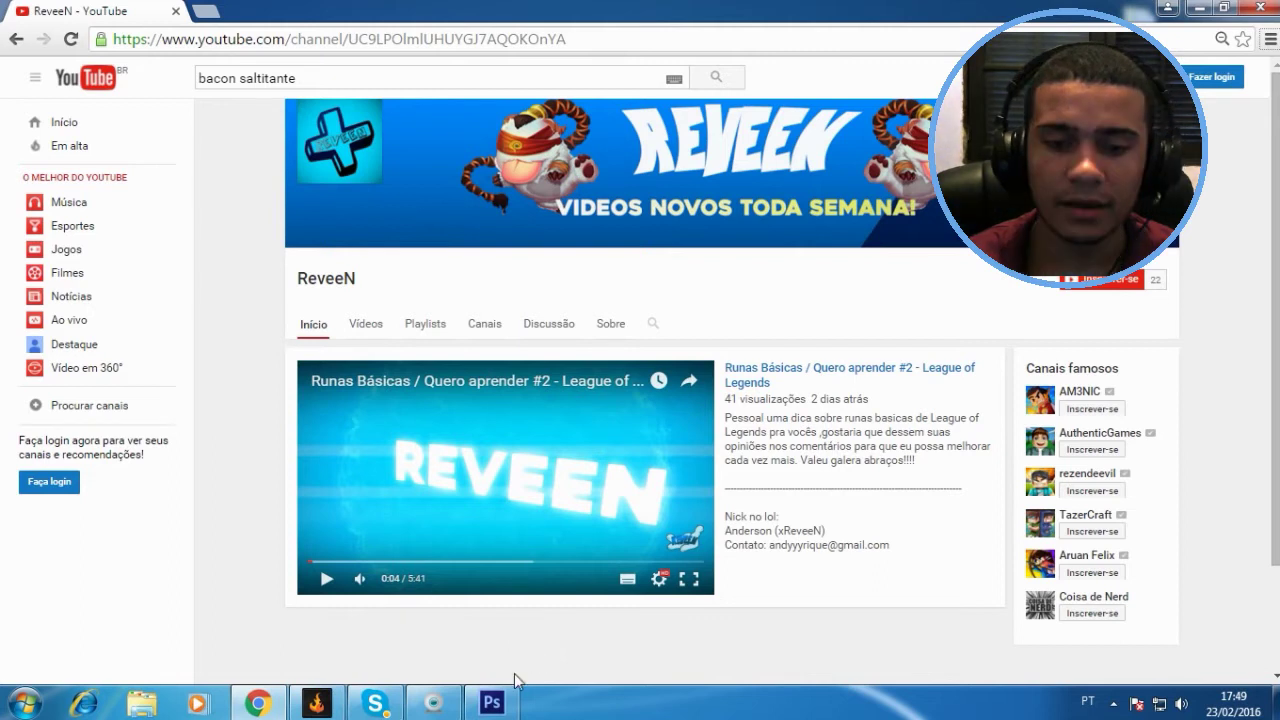
Step: Switch to Photoshop and place four vertical guides on the LIMITE lines and two horizontal guides along the cover area's upper and lower edges
{"action": "left_click", "coordinate": [491, 703]}
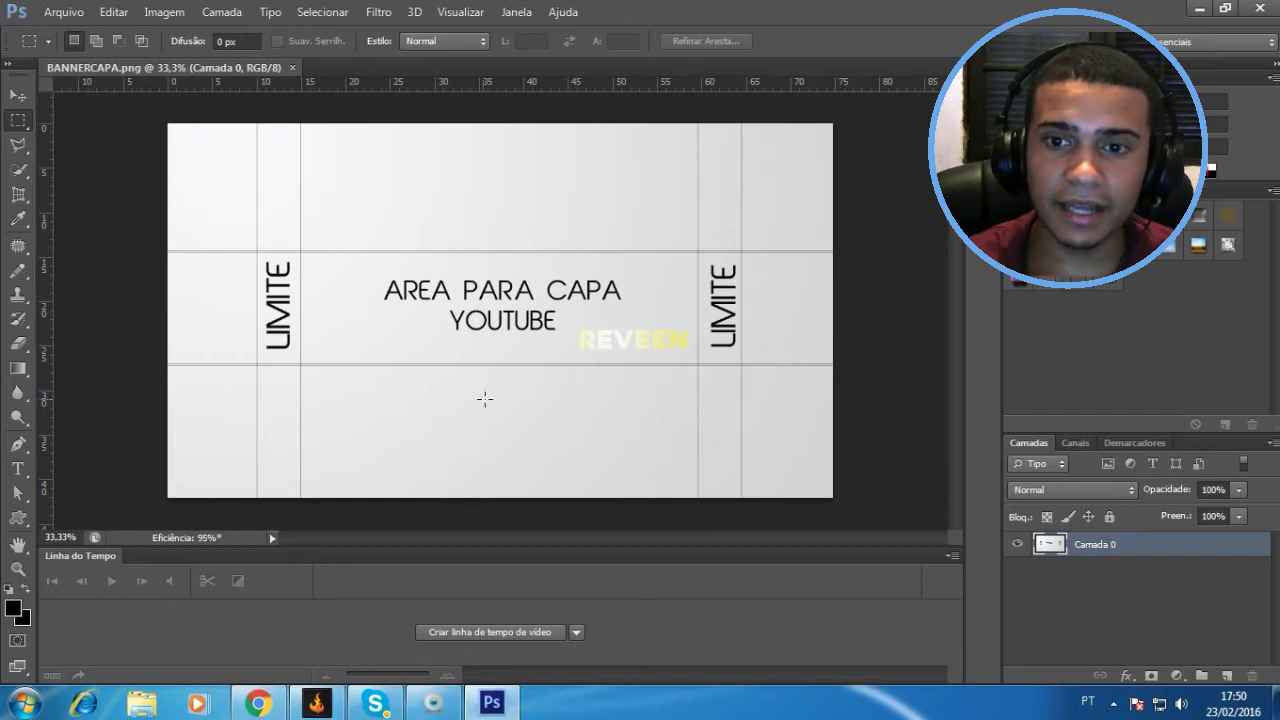
{"action": "left_click", "coordinate": [16, 97]}
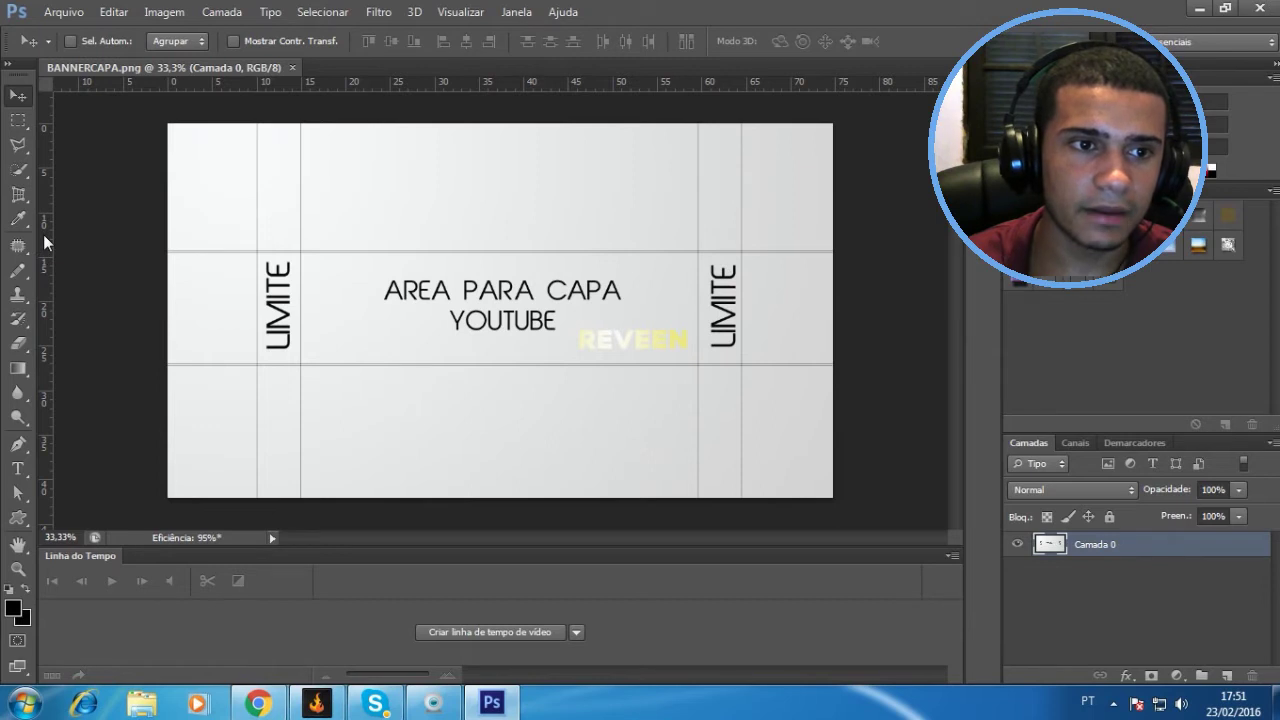
{"action": "left_click_drag", "start_coordinate": [43, 234], "coordinate": [257, 263]}
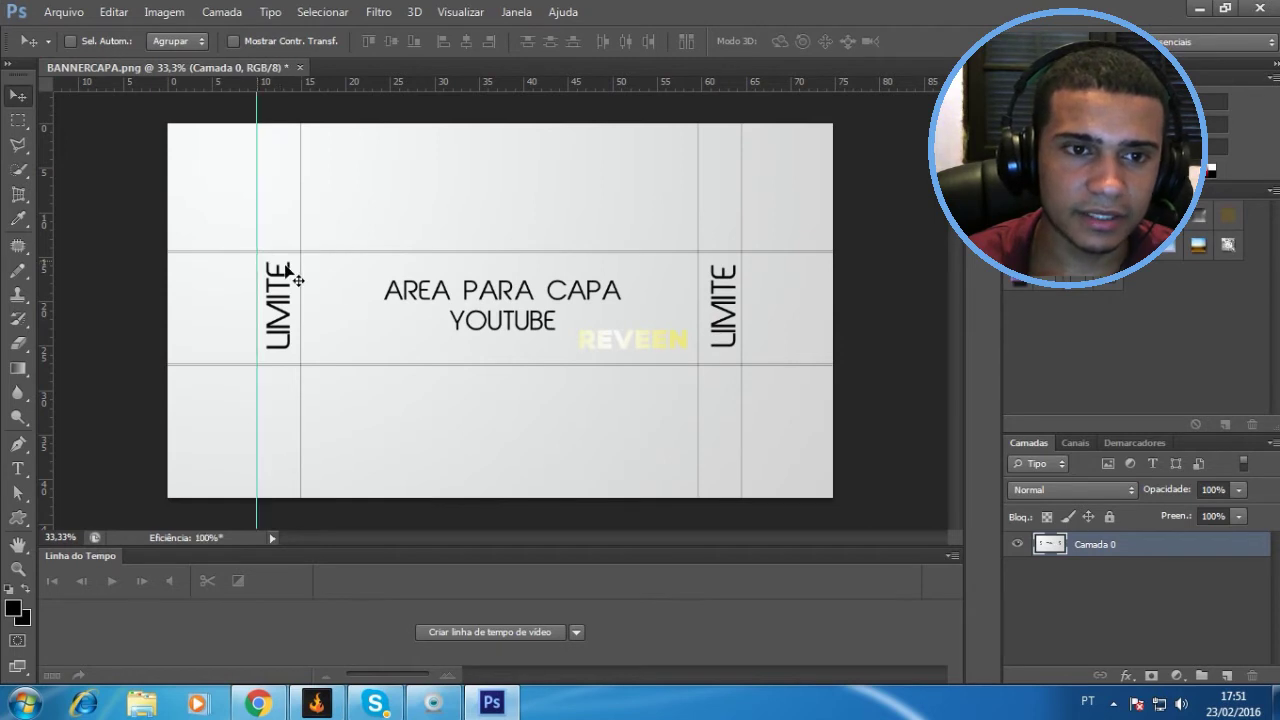
{"action": "left_click_drag", "start_coordinate": [43, 200], "coordinate": [300, 247]}
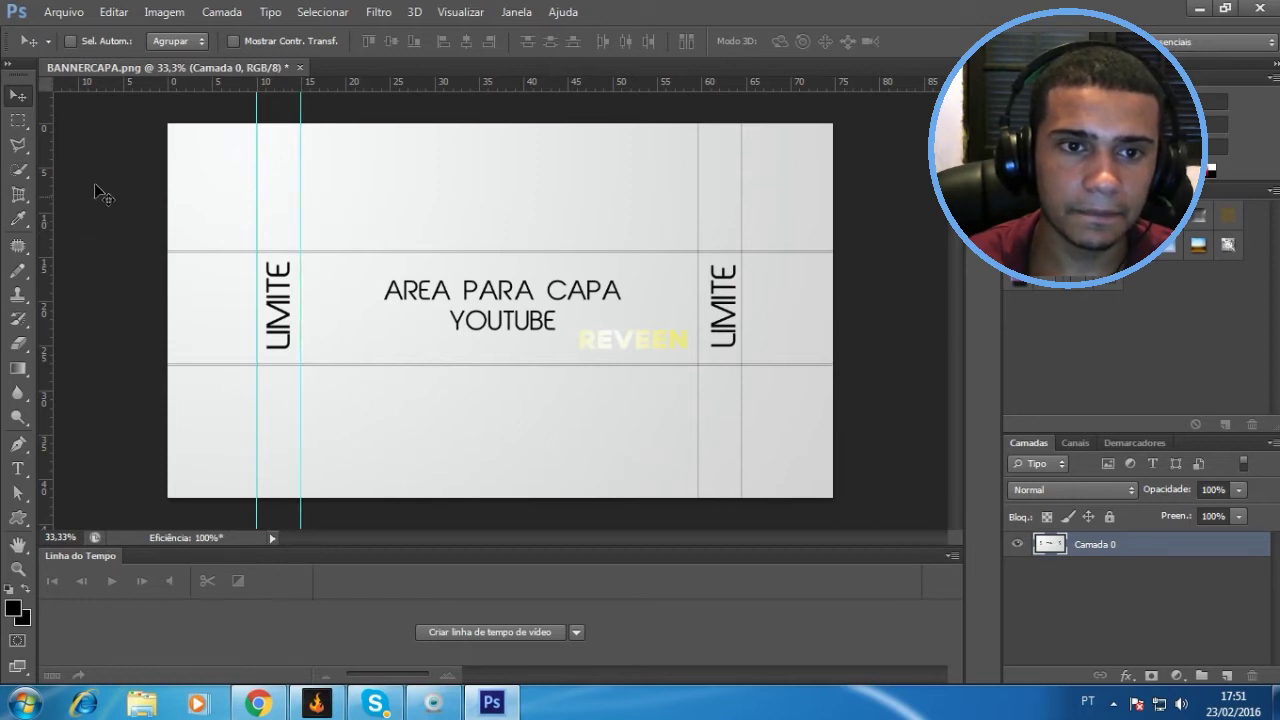
{"action": "left_click_drag", "start_coordinate": [43, 157], "coordinate": [699, 244]}
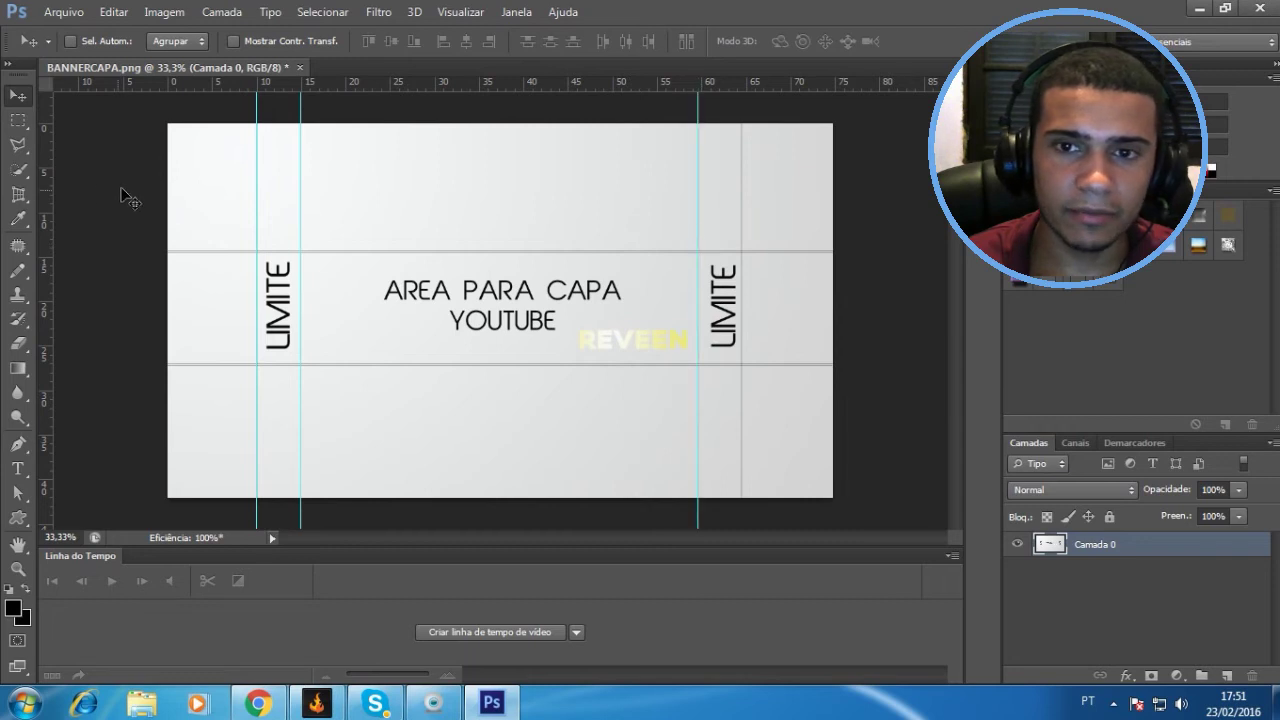
{"action": "left_click_drag", "start_coordinate": [45, 151], "coordinate": [740, 265]}
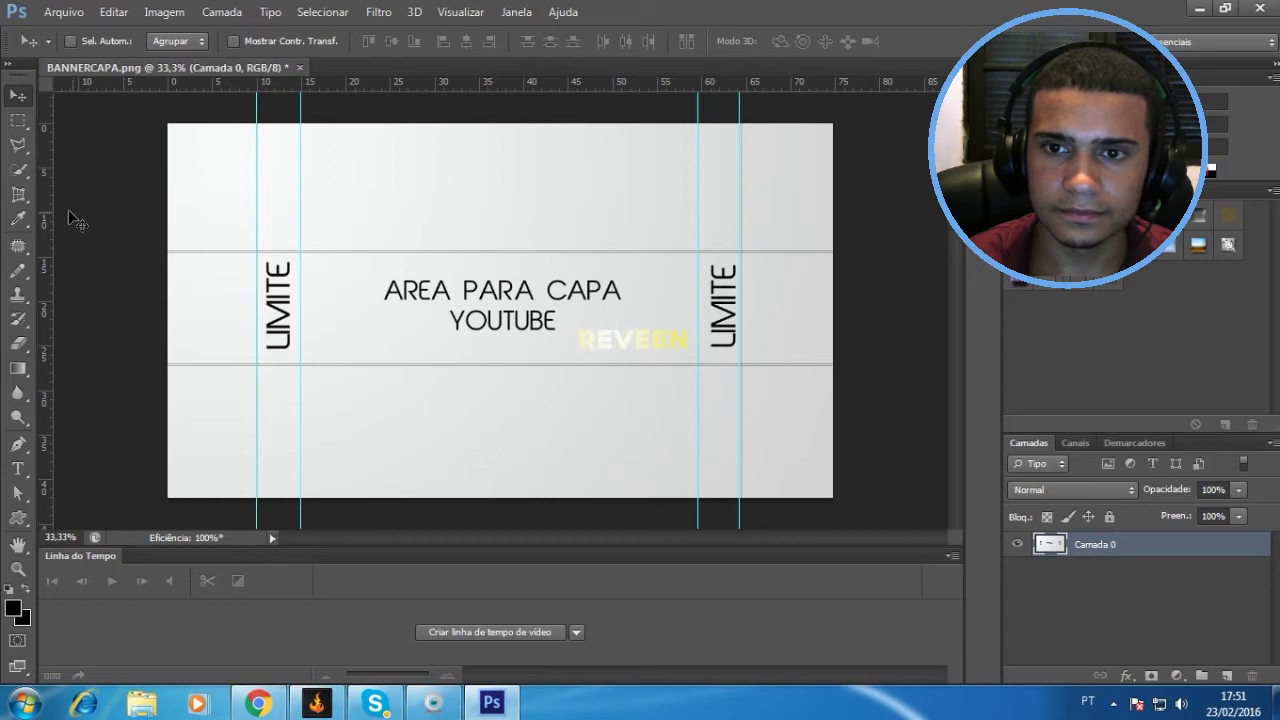
{"action": "left_click_drag", "start_coordinate": [446, 86], "coordinate": [412, 251]}
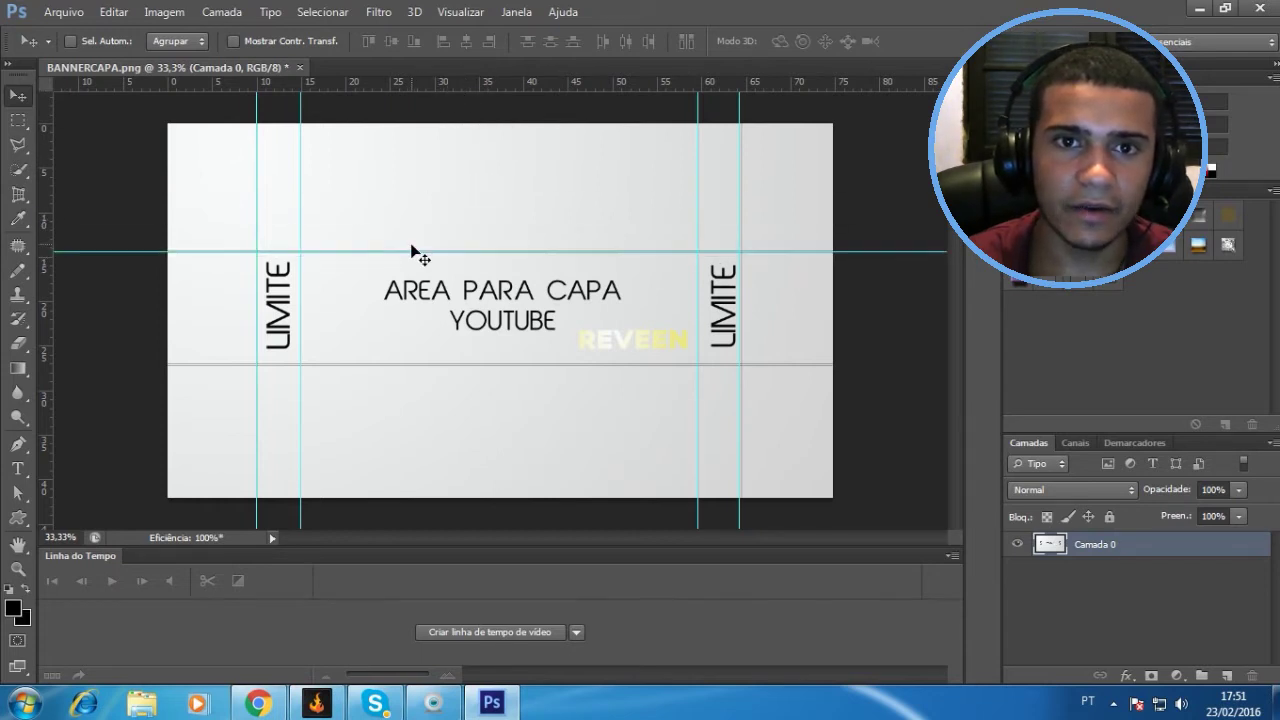
{"action": "left_click_drag", "start_coordinate": [452, 88], "coordinate": [447, 363]}
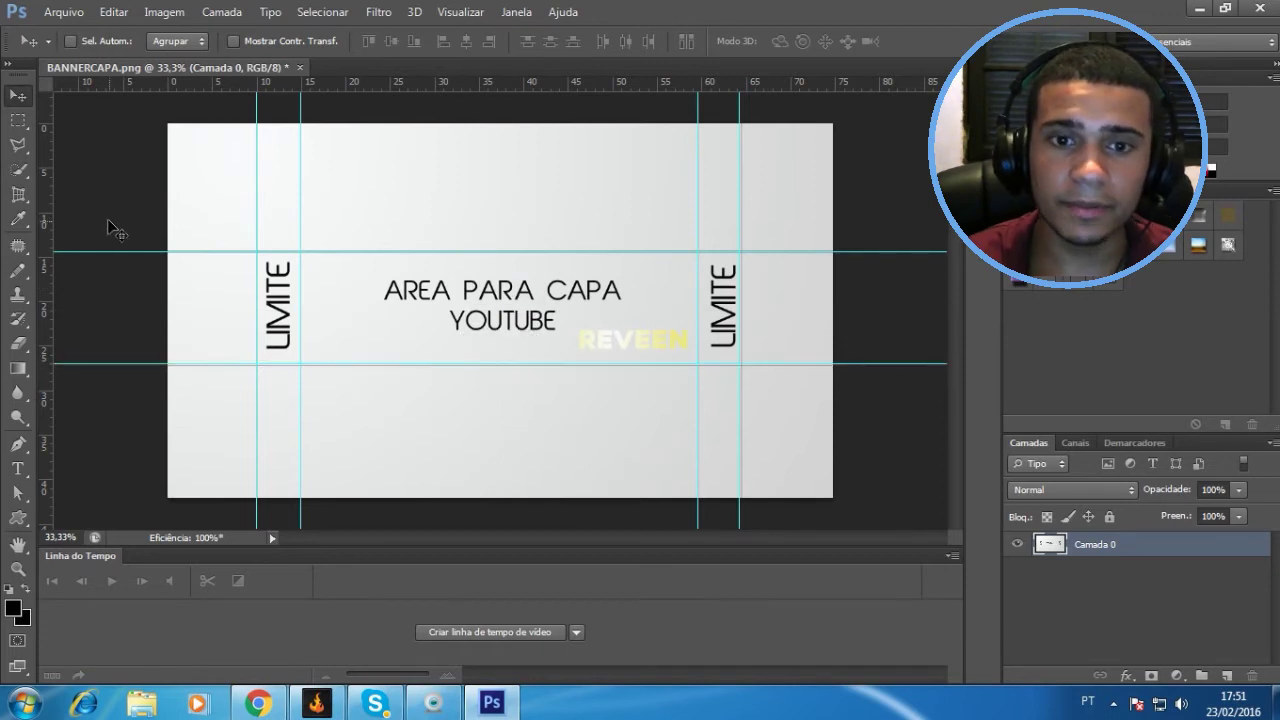
Step: Fill Camada 0 with the dark-blue-to-black preset gradient, running from the canvas's upper-left area past its lower-right corner
{"action": "left_click", "coordinate": [20, 372]}
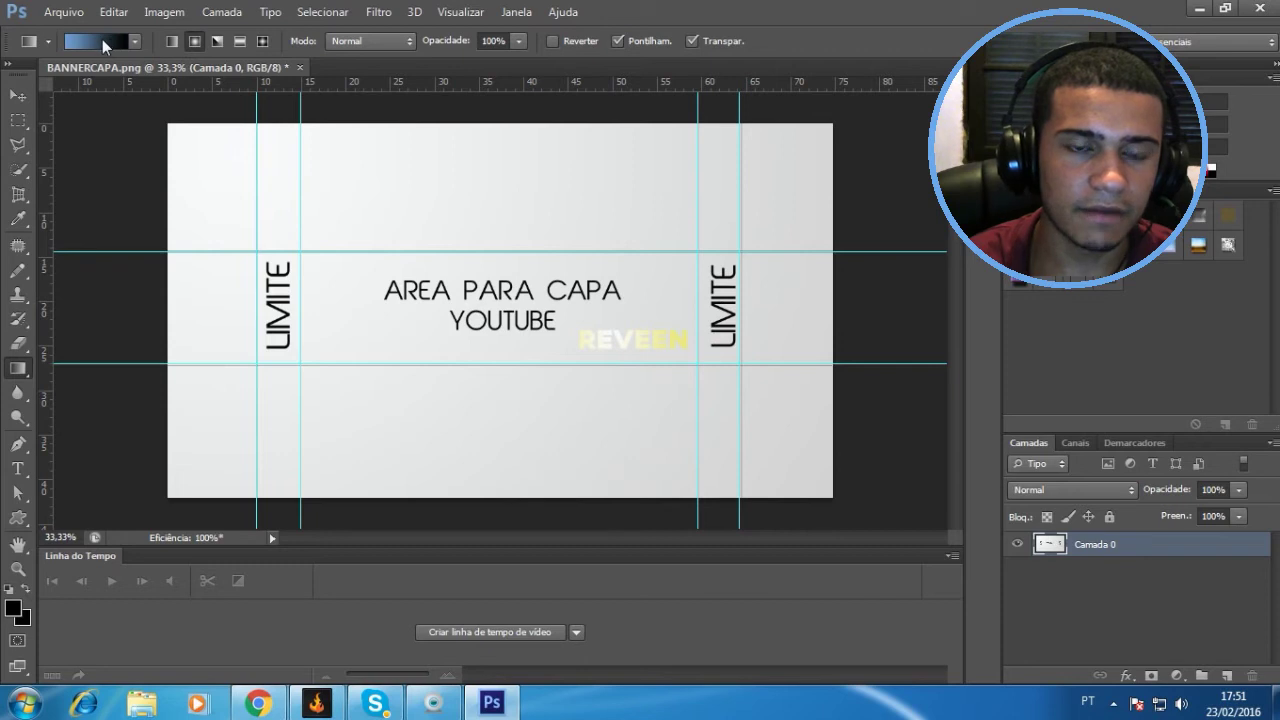
{"action": "left_click", "coordinate": [102, 39]}
{"action": "left_click", "coordinate": [833, 444]}
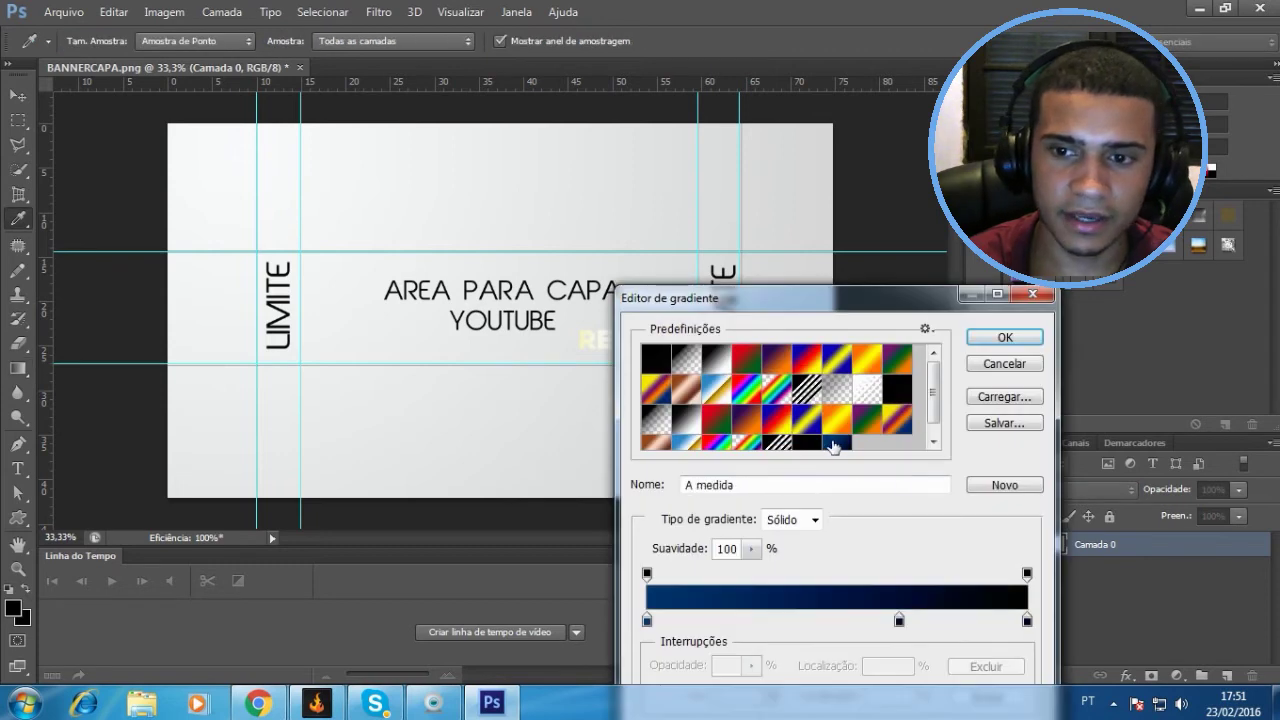
{"action": "left_click", "coordinate": [986, 340]}
{"action": "left_click_drag", "start_coordinate": [216, 158], "coordinate": [950, 578]}
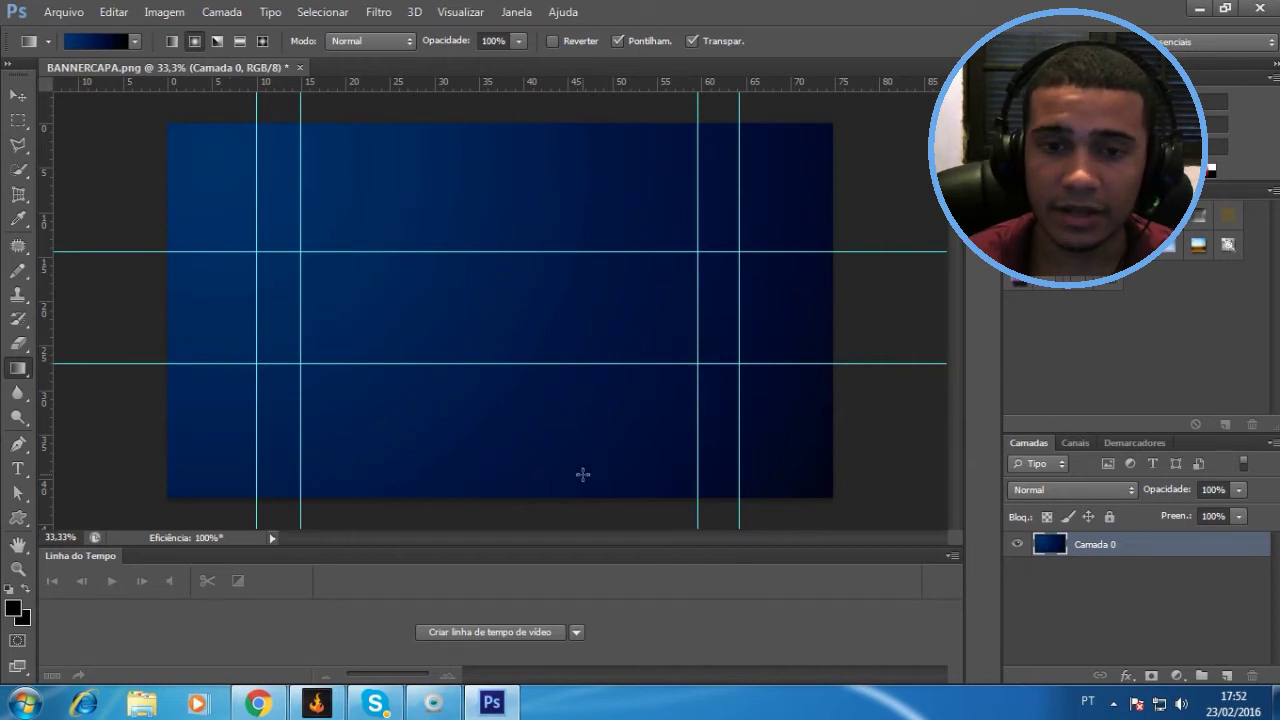
Step: Add a new layer, hide Camada 0, and fill the new layer from lower right to upper left with a gradient starting at #6587ac
{"action": "left_click", "coordinate": [1227, 677]}
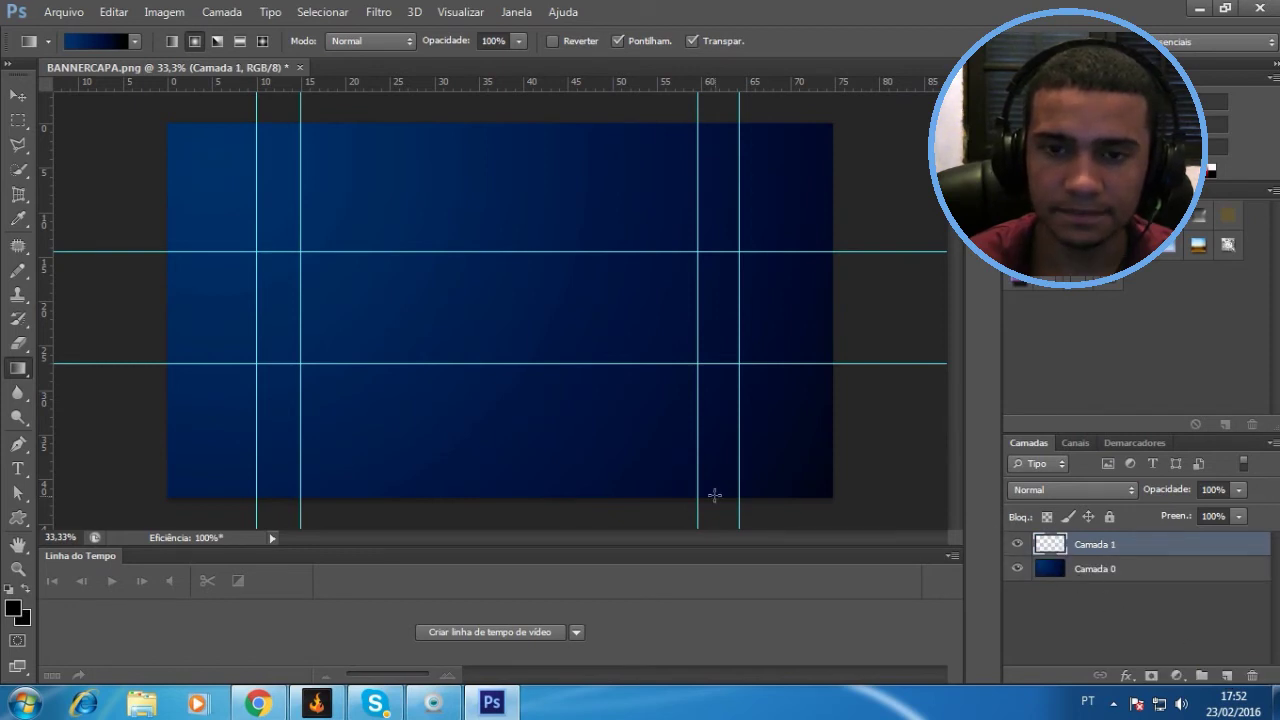
{"action": "left_click", "coordinate": [1016, 572]}
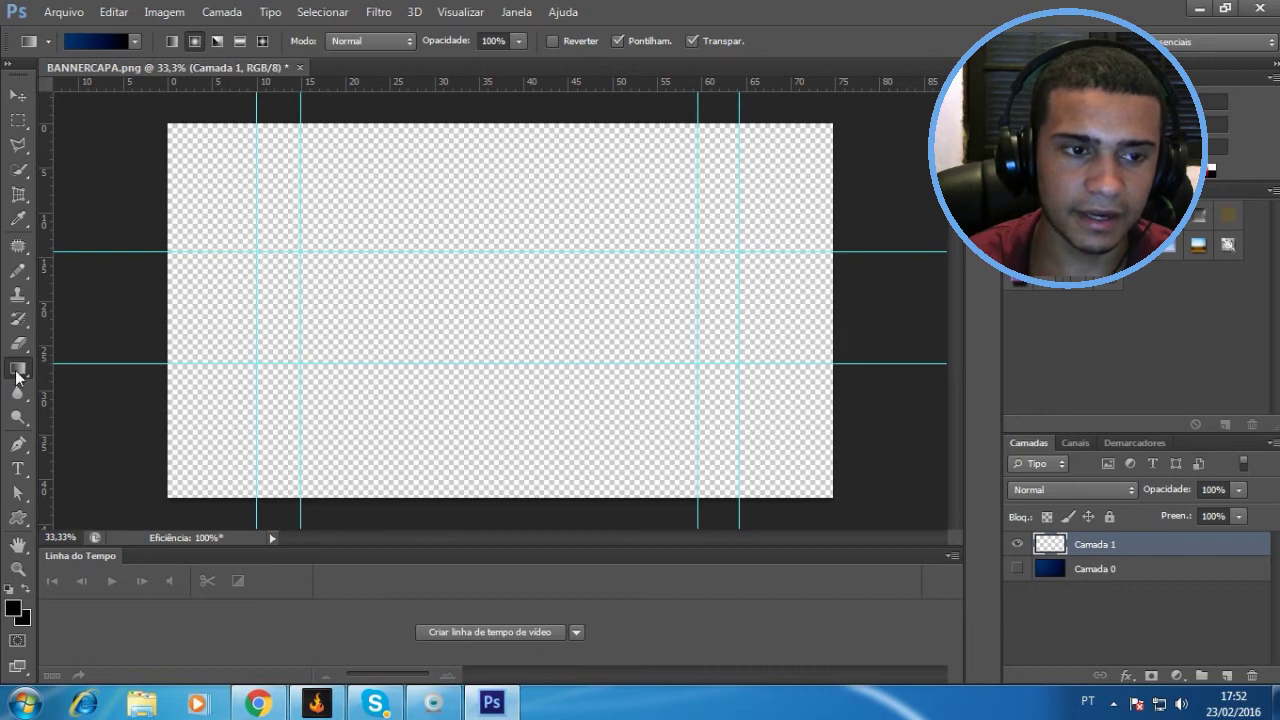
{"action": "left_click", "coordinate": [105, 42]}
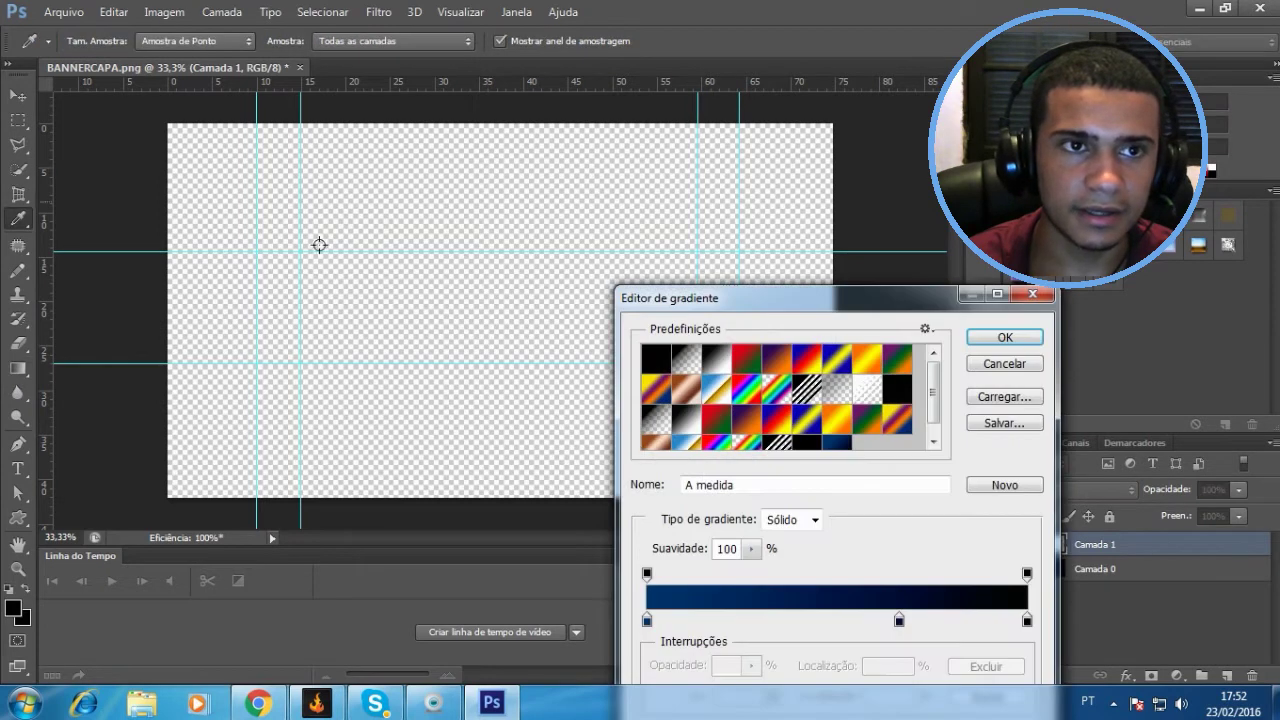
{"action": "double_click", "coordinate": [647, 622]}
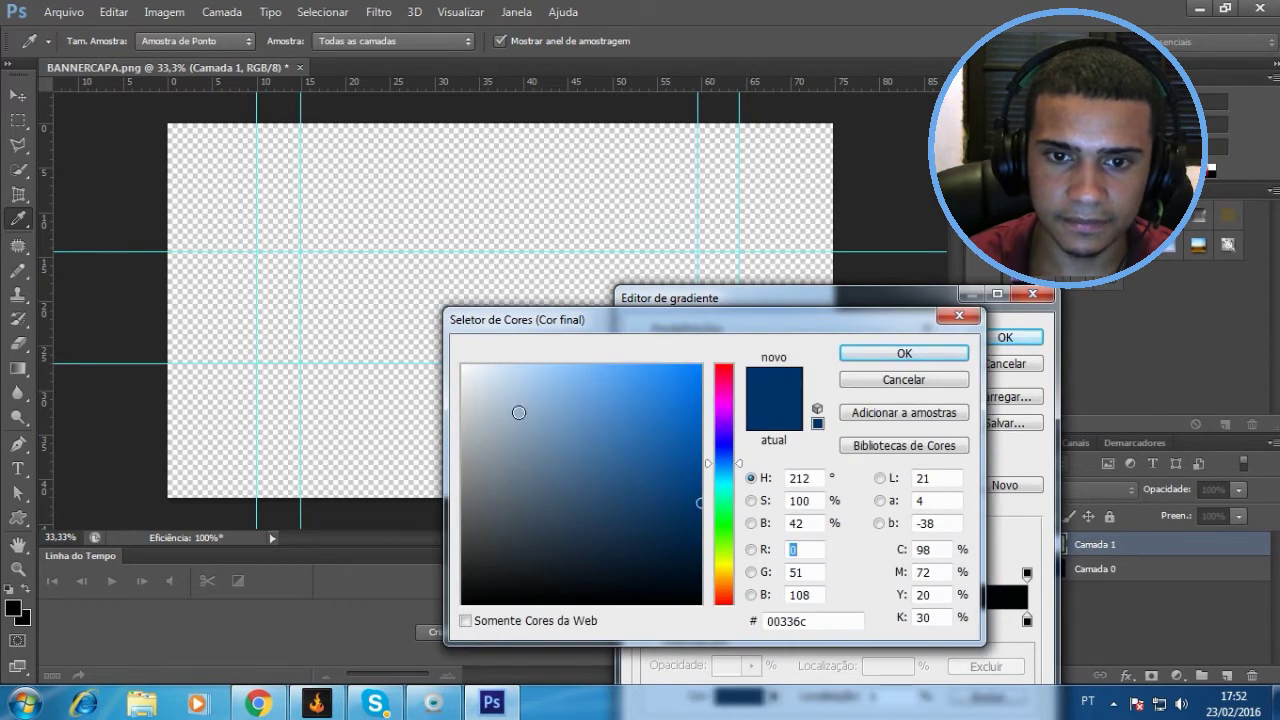
{"action": "left_click", "coordinate": [523, 406]}
{"action": "mouse_move", "coordinate": [524, 405]}
{"action": "left_mouse_down"}
{"action": "mouse_move", "coordinate": [541, 439]}
{"action": "mouse_move", "coordinate": [557, 441]}
{"action": "left_mouse_up"}
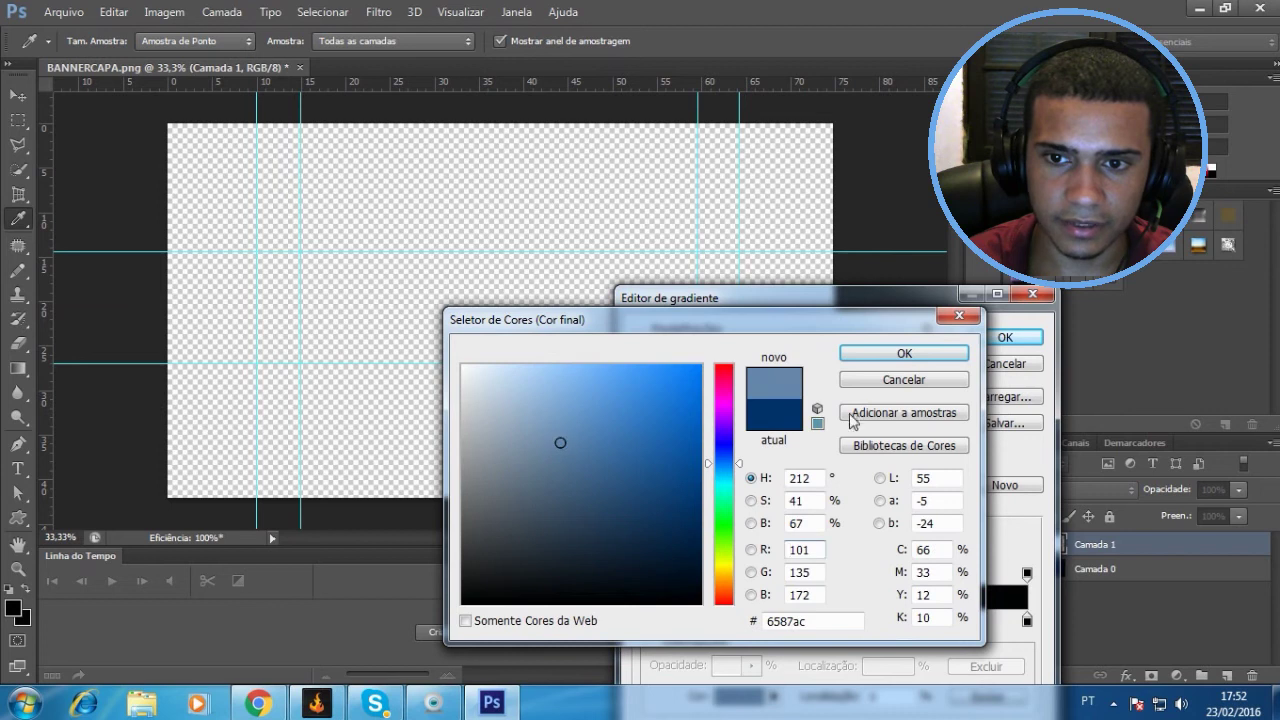
{"action": "left_click", "coordinate": [892, 355]}
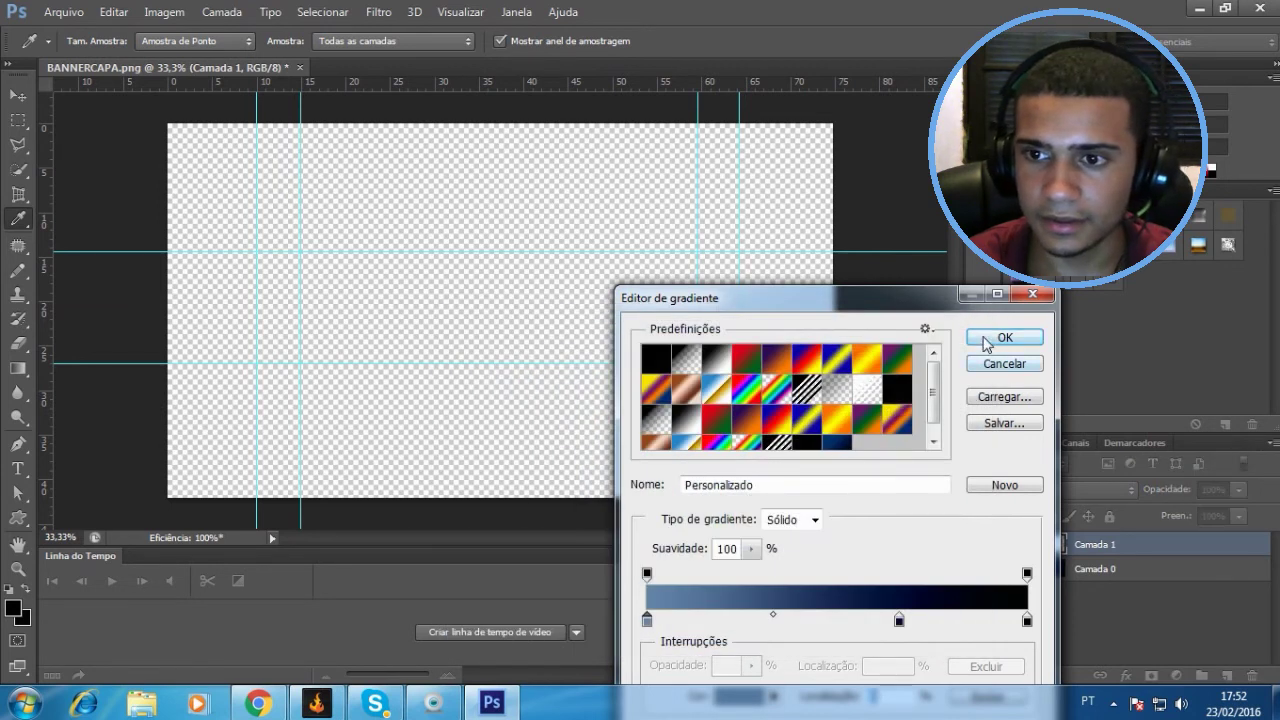
{"action": "key", "text": "Return"}
{"action": "left_click_drag", "start_coordinate": [776, 468], "coordinate": [149, 114]}
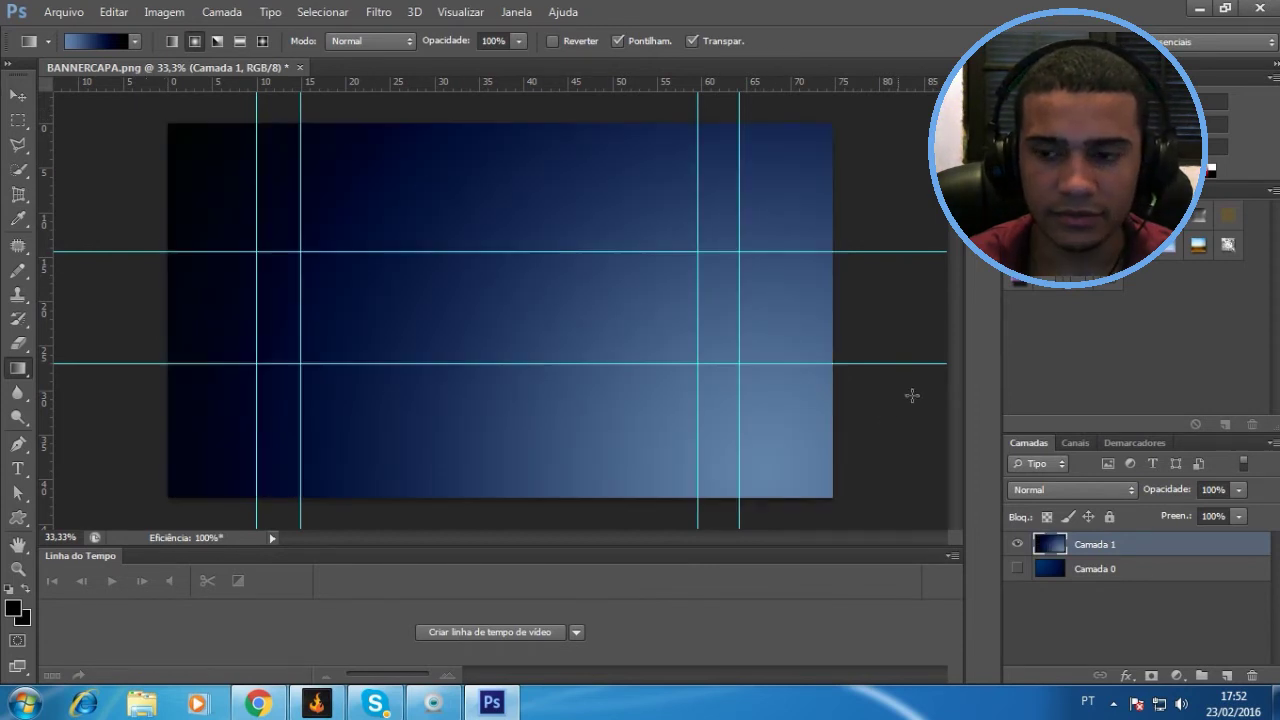
Step: Move Camada 0 above the lighter gradient layer and cut away its lower-right triangle with the Polygonal Lasso, keeping both layers shown
{"action": "left_click_drag", "start_coordinate": [1043, 578], "coordinate": [1100, 545]}
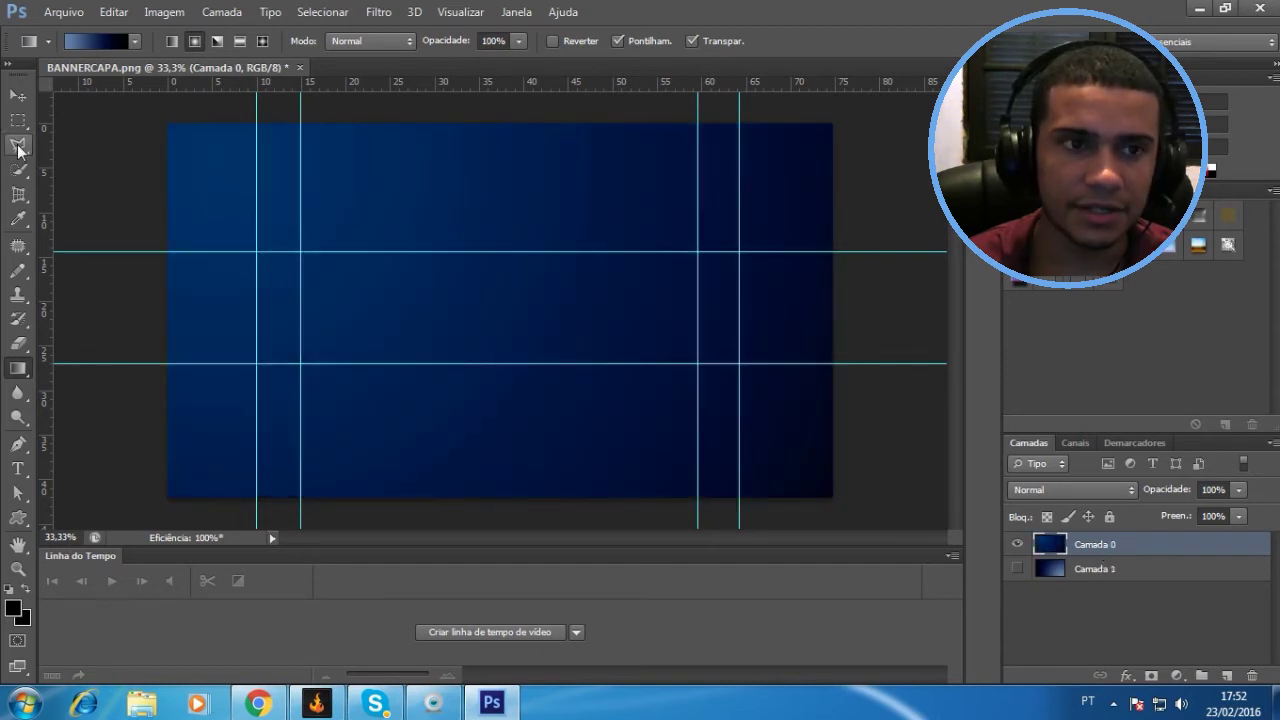
{"action": "left_click", "coordinate": [19, 147]}
{"action": "right_click", "coordinate": [15, 150]}
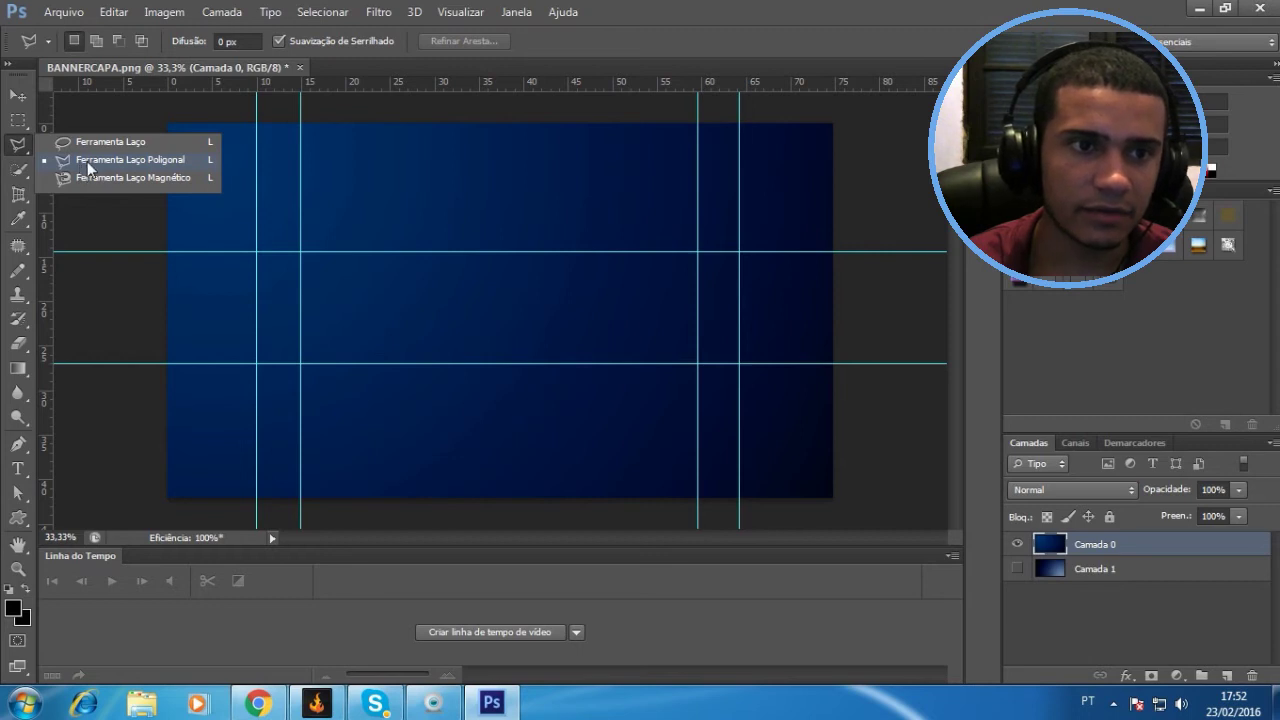
{"action": "left_click", "coordinate": [117, 163]}
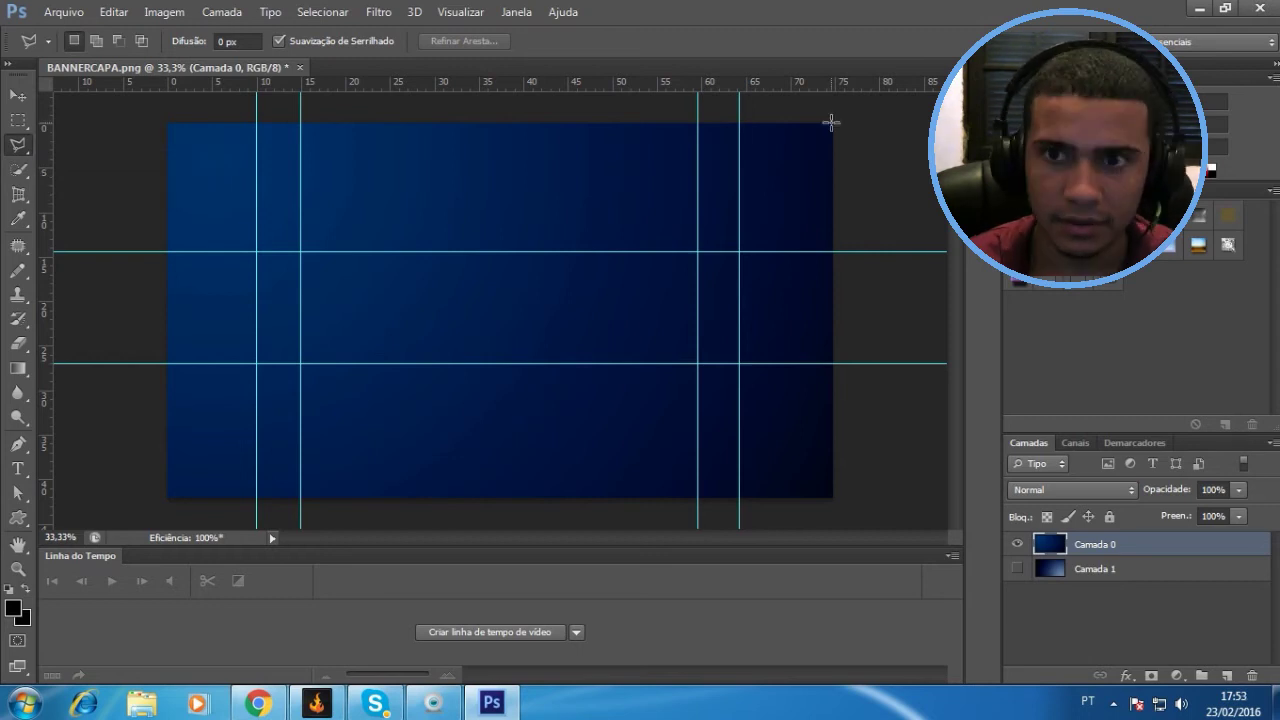
{"action": "left_click", "coordinate": [833, 122]}
{"action": "left_click", "coordinate": [458, 497]}
{"action": "left_click", "coordinate": [833, 497]}
{"action": "left_click", "coordinate": [833, 122]}
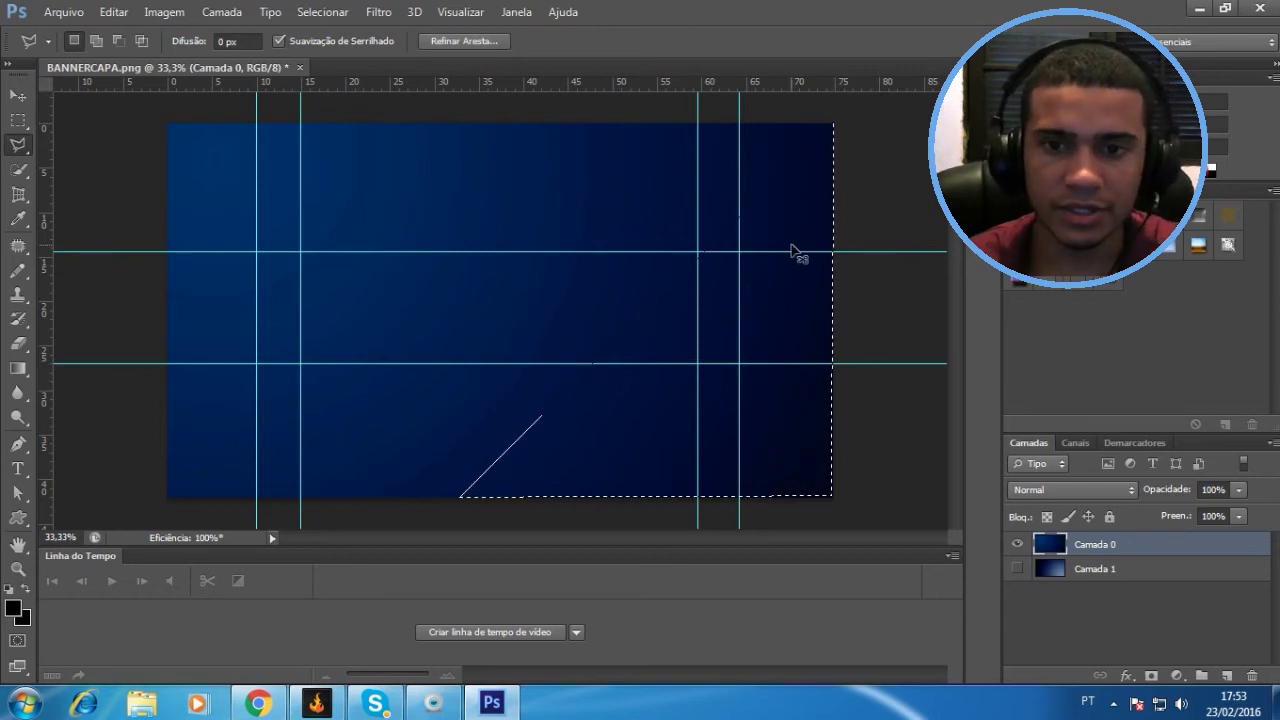
{"action": "key", "text": "ctrl+x"}
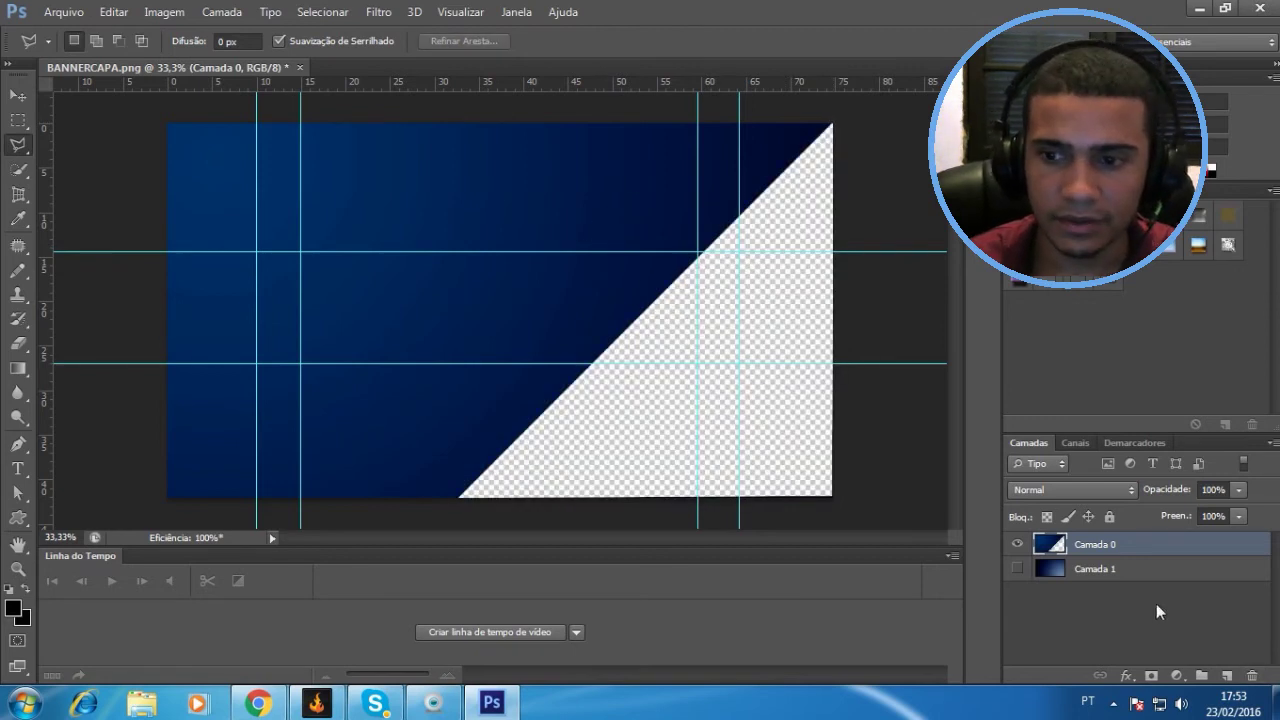
{"action": "left_click", "coordinate": [1017, 569]}
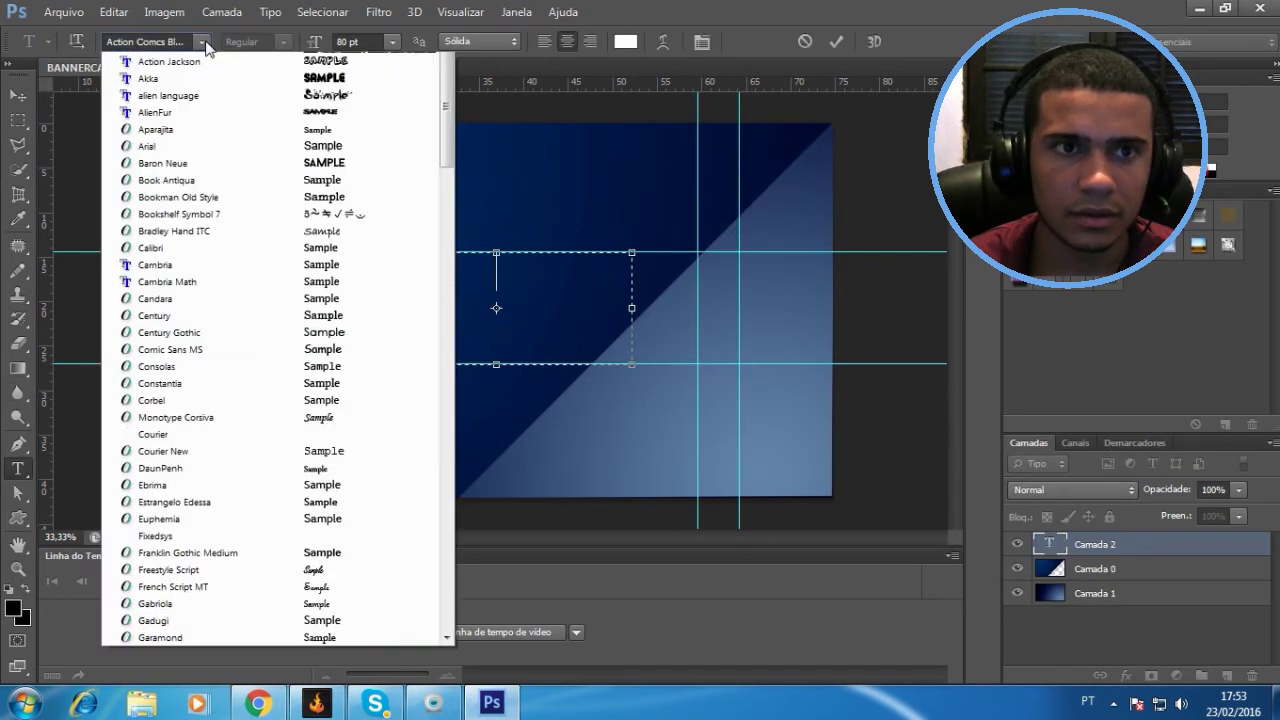
Step: Enter the text REVEEN in the Action Comcs Black font in a text box between the two horizontal guides
{"action": "scroll", "coordinate": [226, 106], "scroll_direction": "up", "scroll_amount": 2}
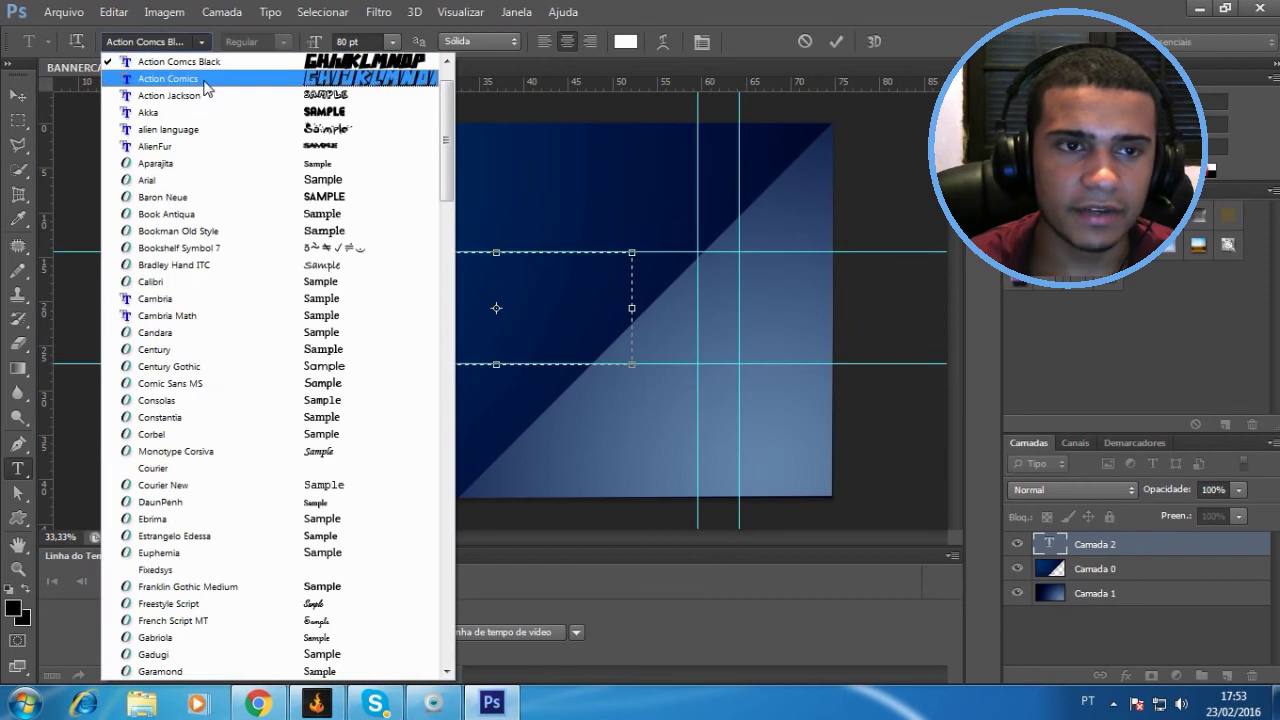
{"action": "scroll", "coordinate": [228, 107], "scroll_direction": "up", "scroll_amount": 1}
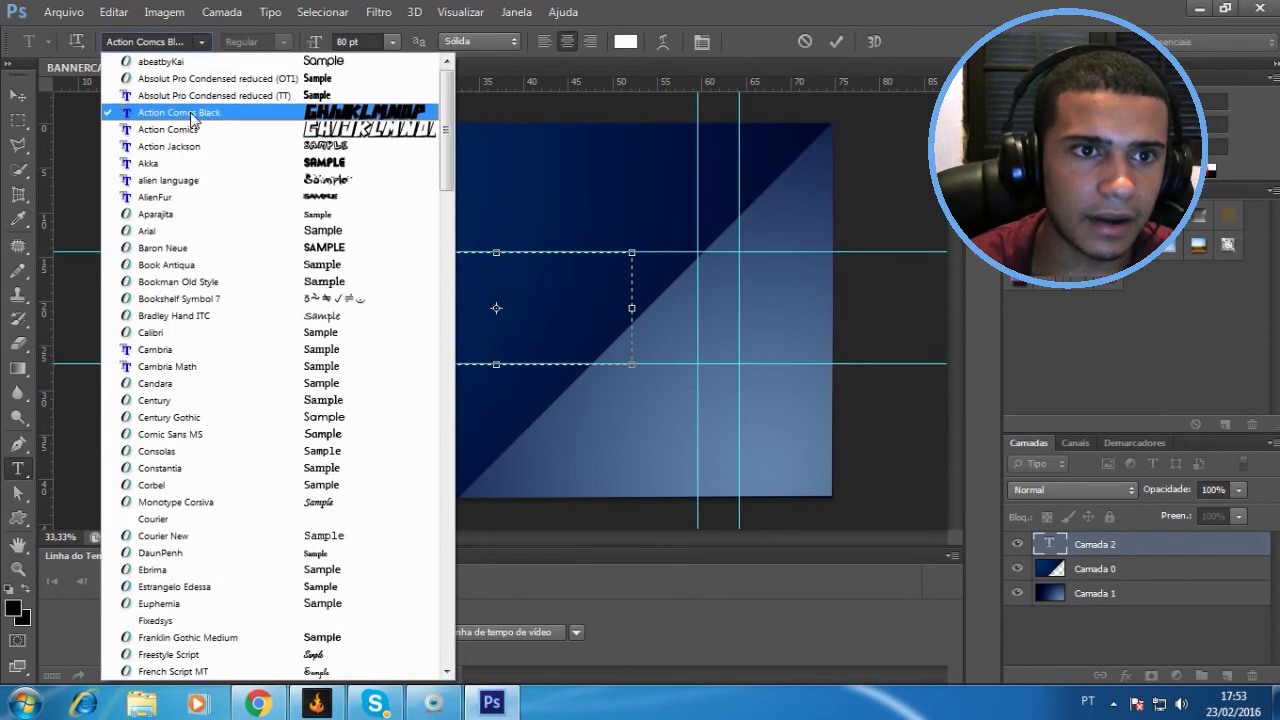
{"action": "left_click", "coordinate": [190, 114]}
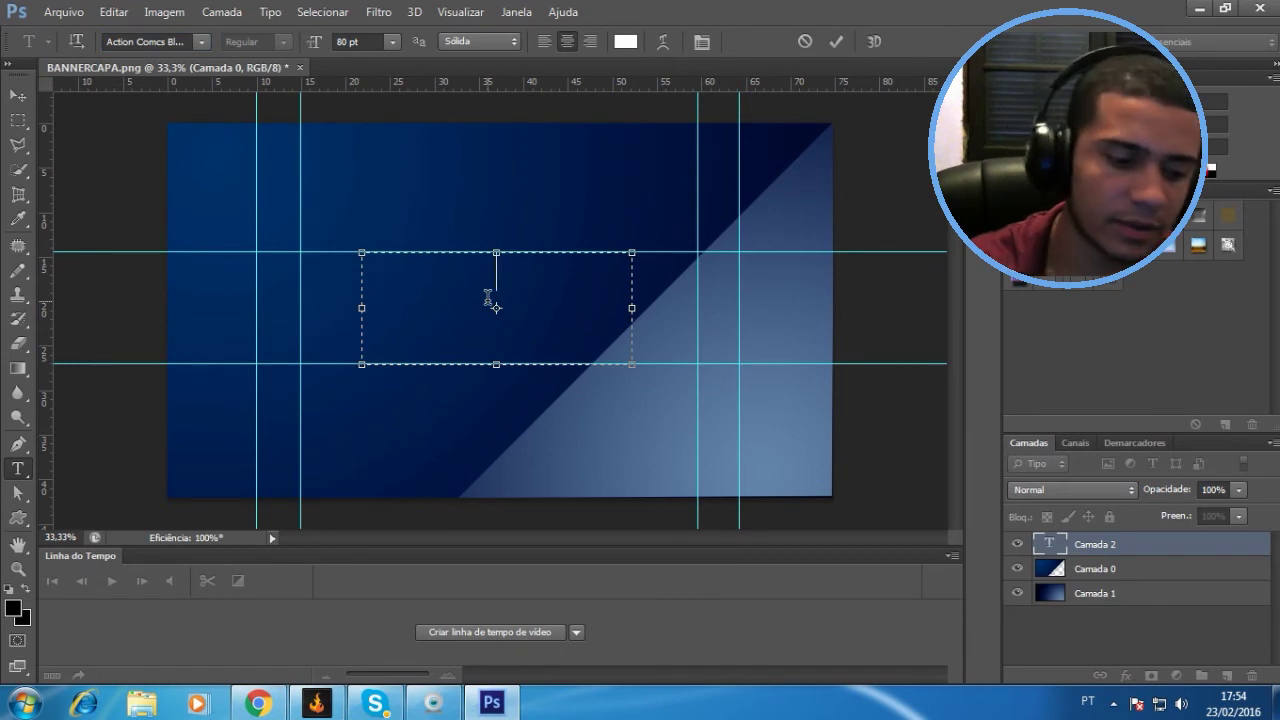
{"action": "type", "text": "RE"}
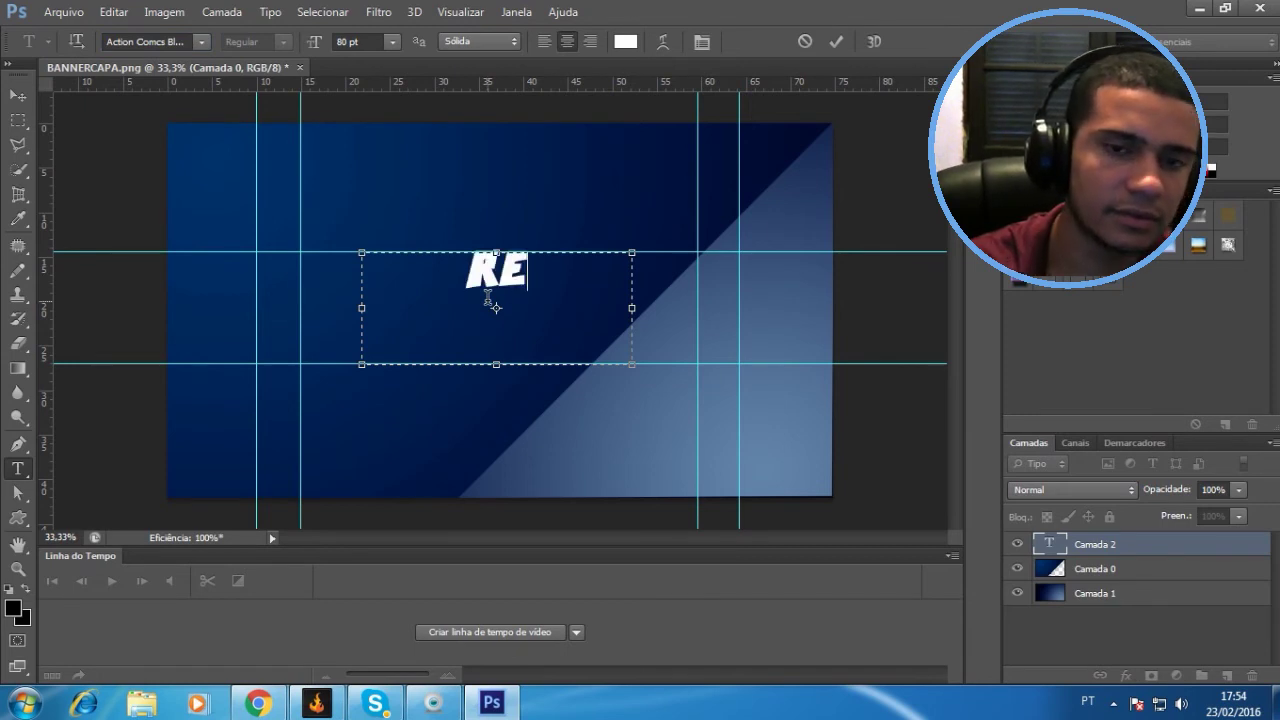
{"action": "type", "text": "VEEN"}
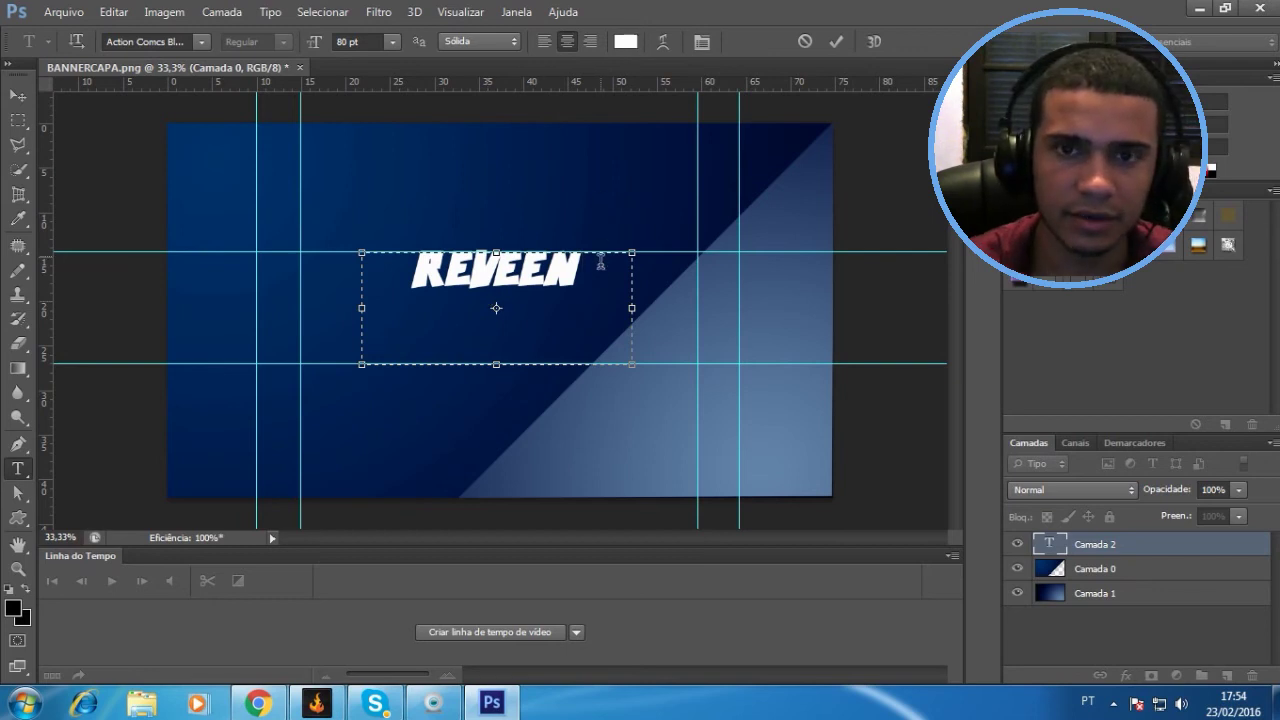
Step: Warp the REVEEN text with the horizontal Comprimir style at +50 curvature and move it midway between the horizontal guides
{"action": "left_click_drag", "start_coordinate": [588, 272], "coordinate": [412, 248]}
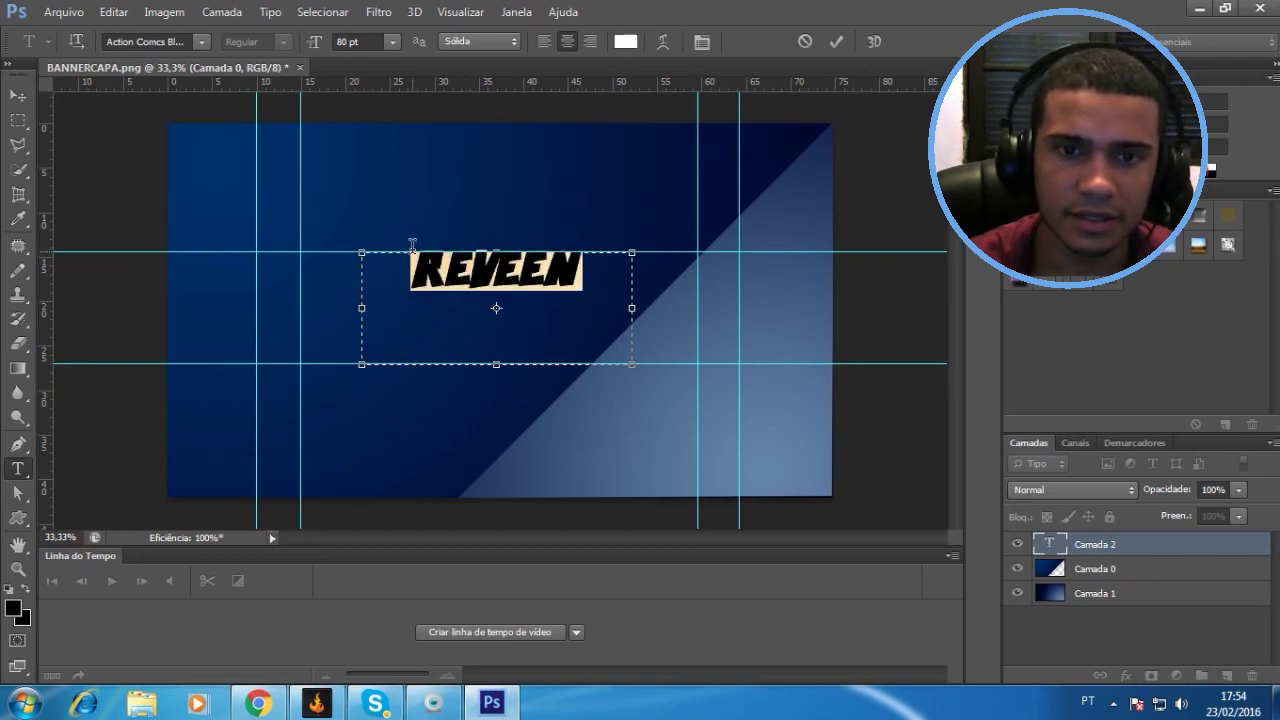
{"action": "left_click", "coordinate": [660, 42]}
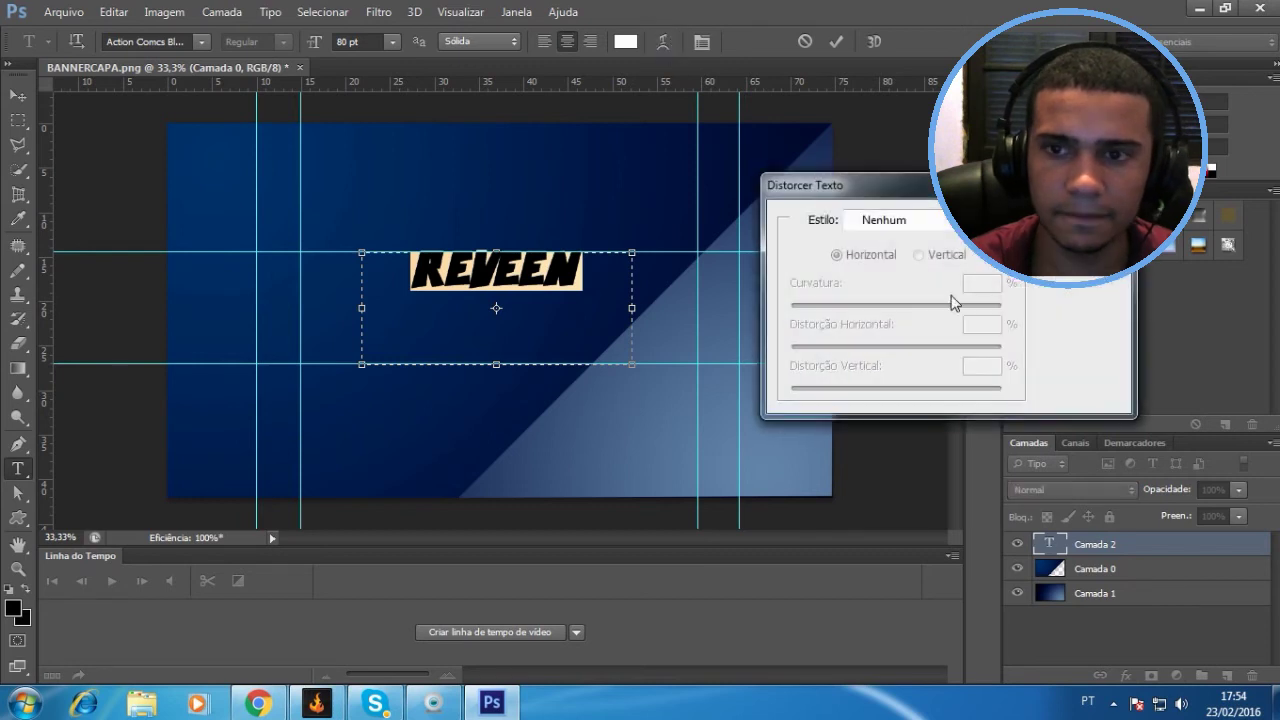
{"action": "left_click", "coordinate": [890, 219]}
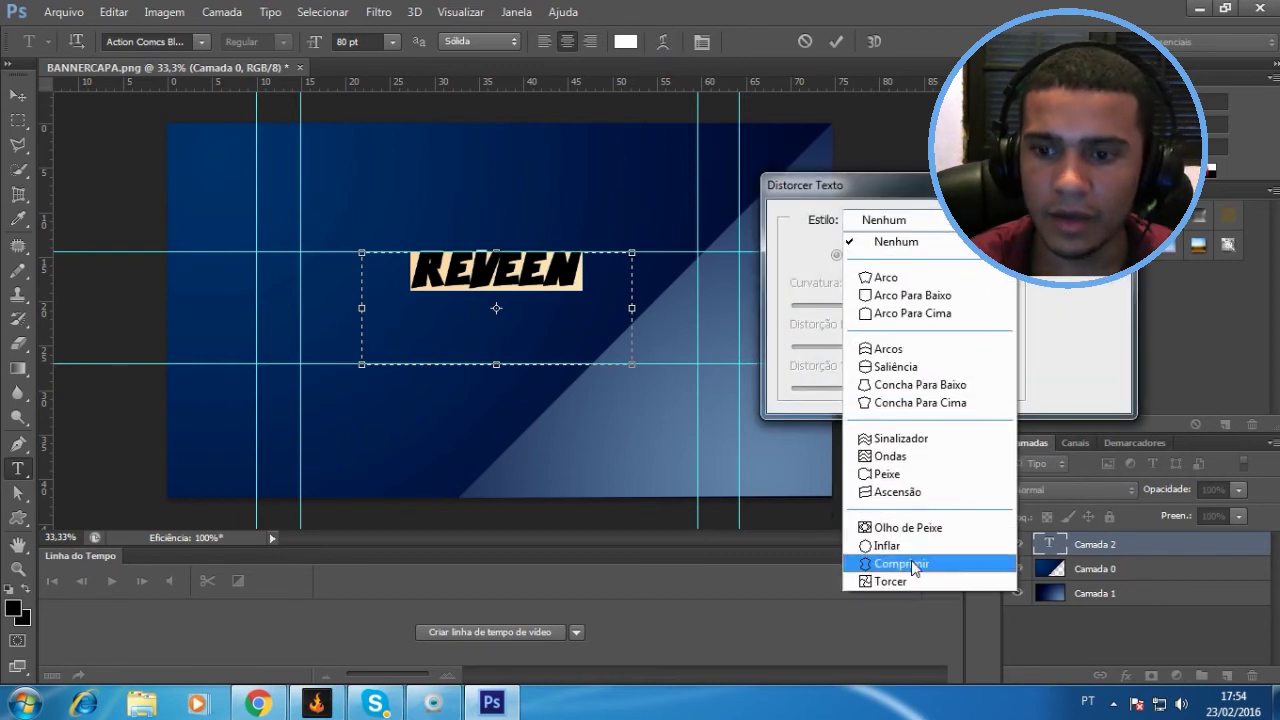
{"action": "left_click", "coordinate": [909, 564]}
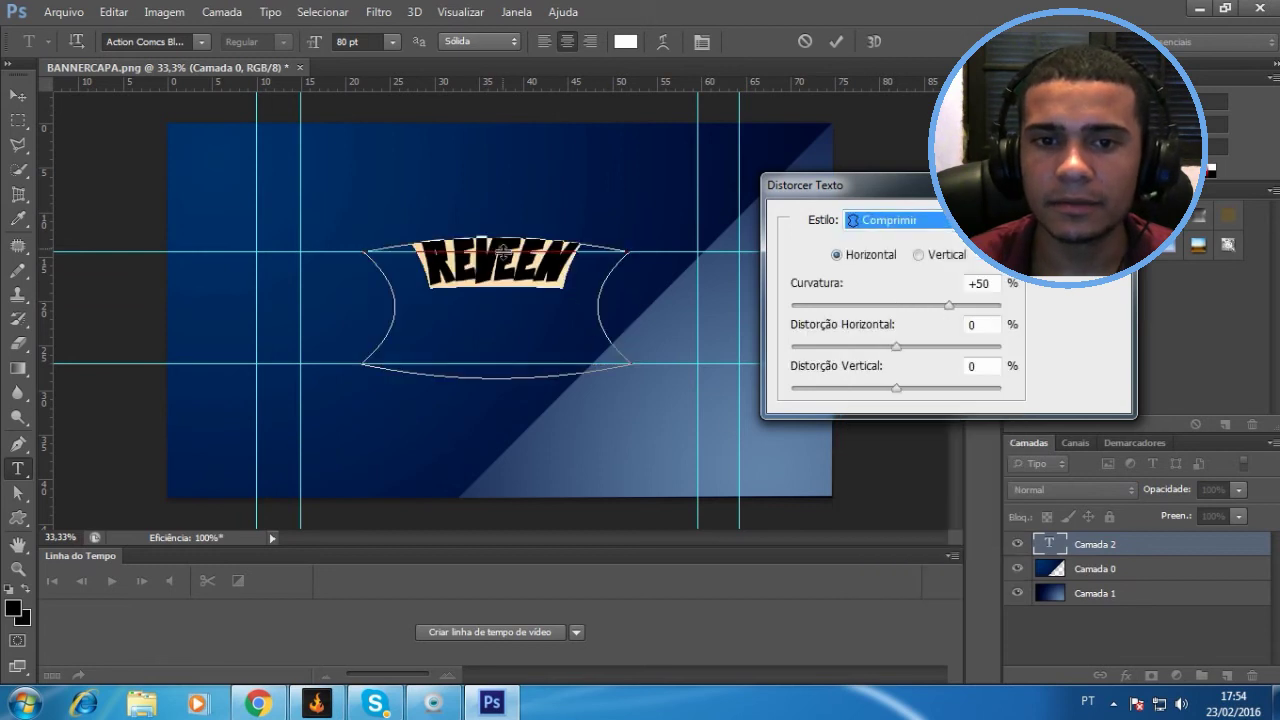
{"action": "key", "text": "Return"}
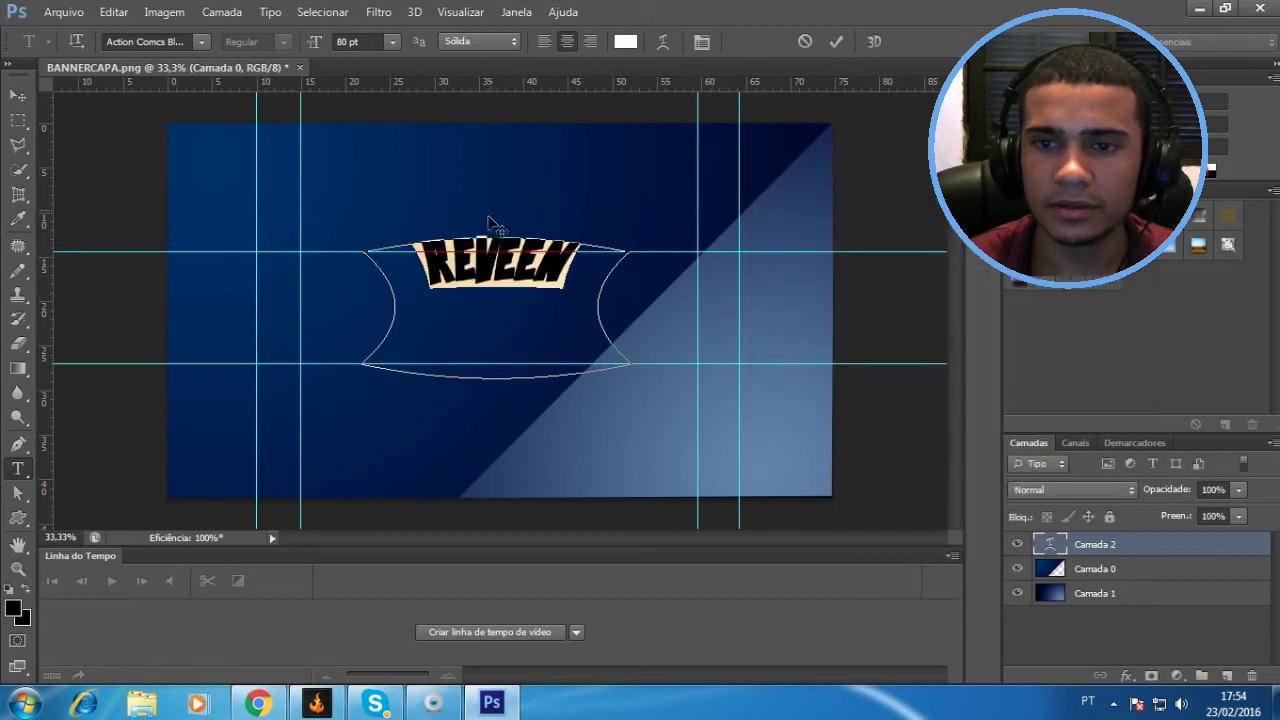
{"action": "key", "text": "ctrl+Return"}
{"action": "left_click", "coordinate": [18, 95]}
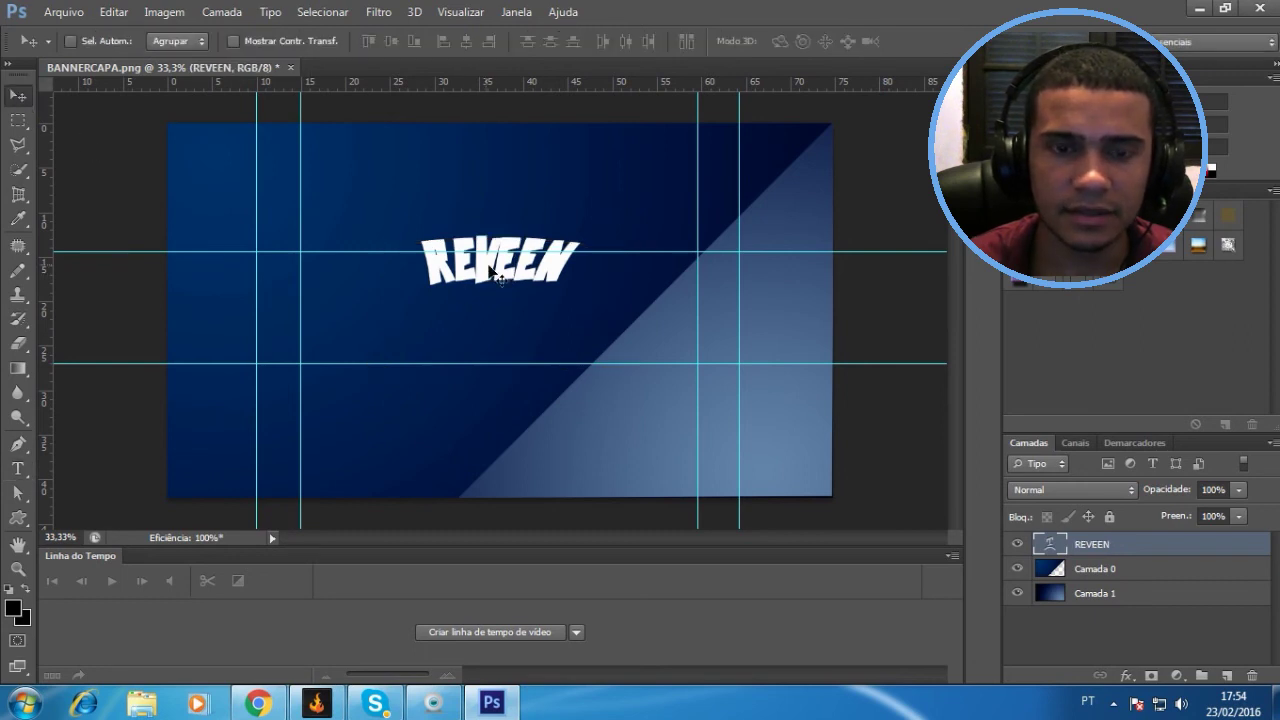
{"action": "left_click_drag", "start_coordinate": [488, 283], "coordinate": [514, 307]}
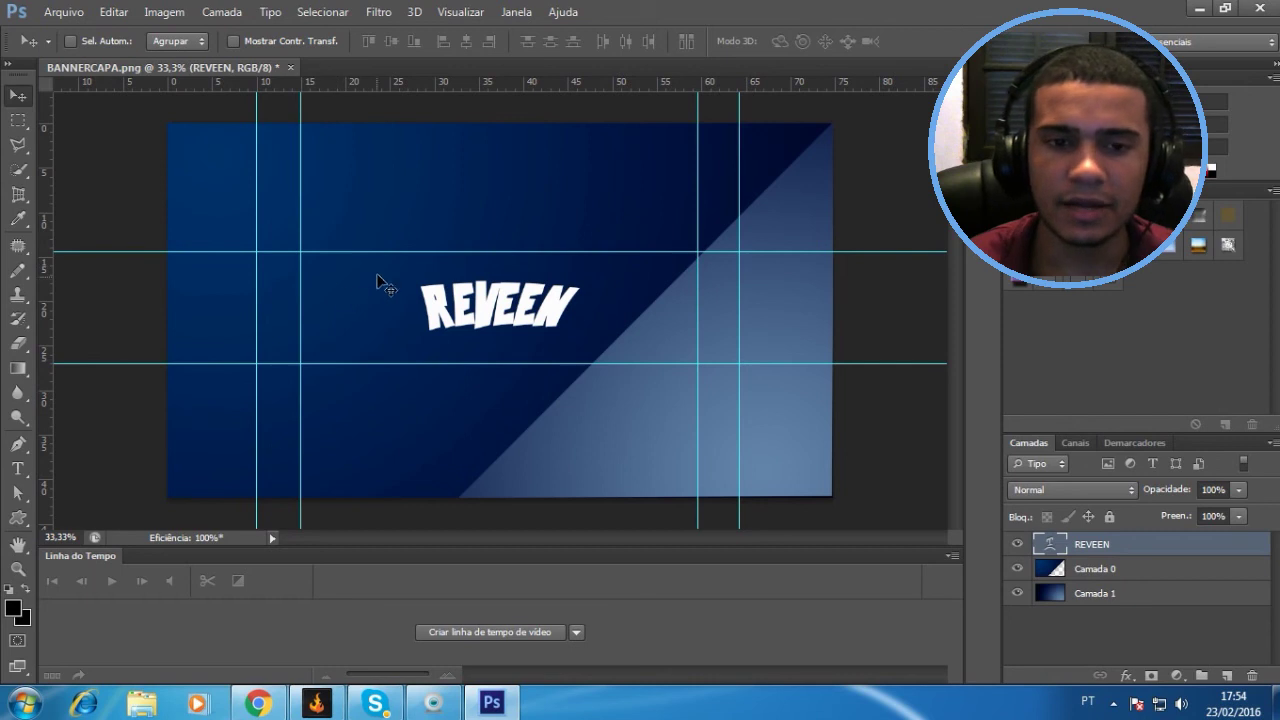